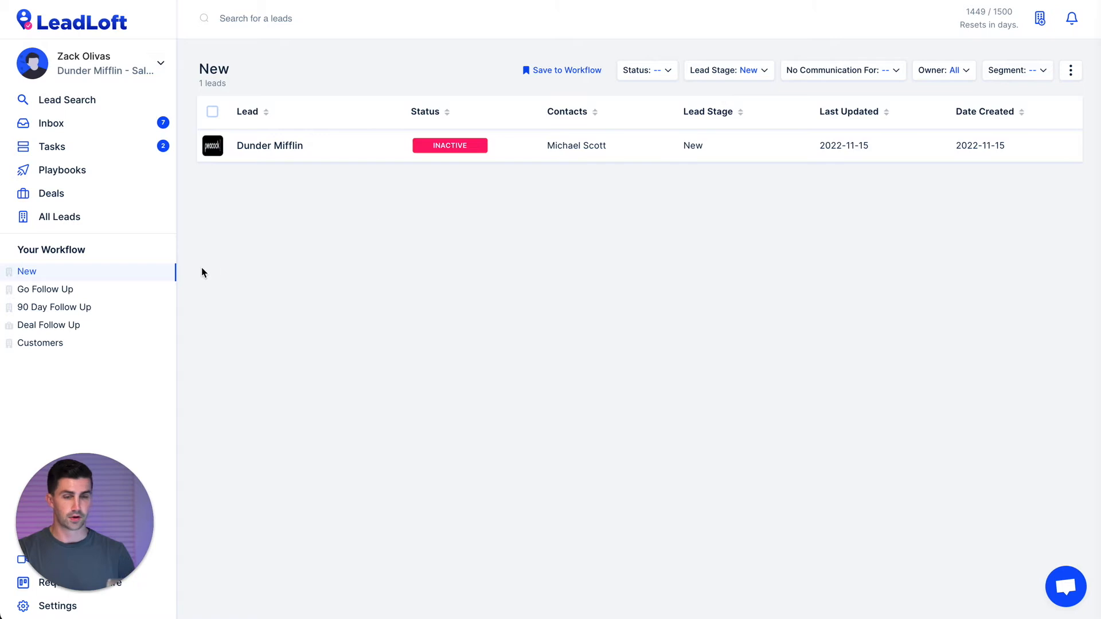
- Open the Go Follow Up workflow step and examine its status and owner filters
{"action": "left_click", "coordinate": [96, 290]}
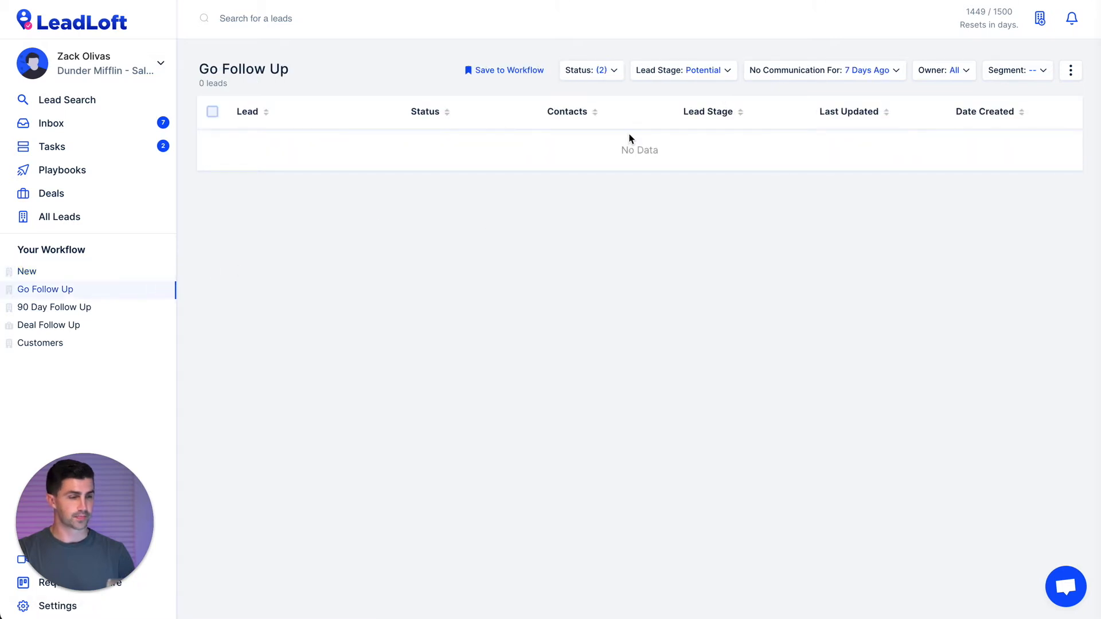
{"action": "left_click", "coordinate": [592, 73]}
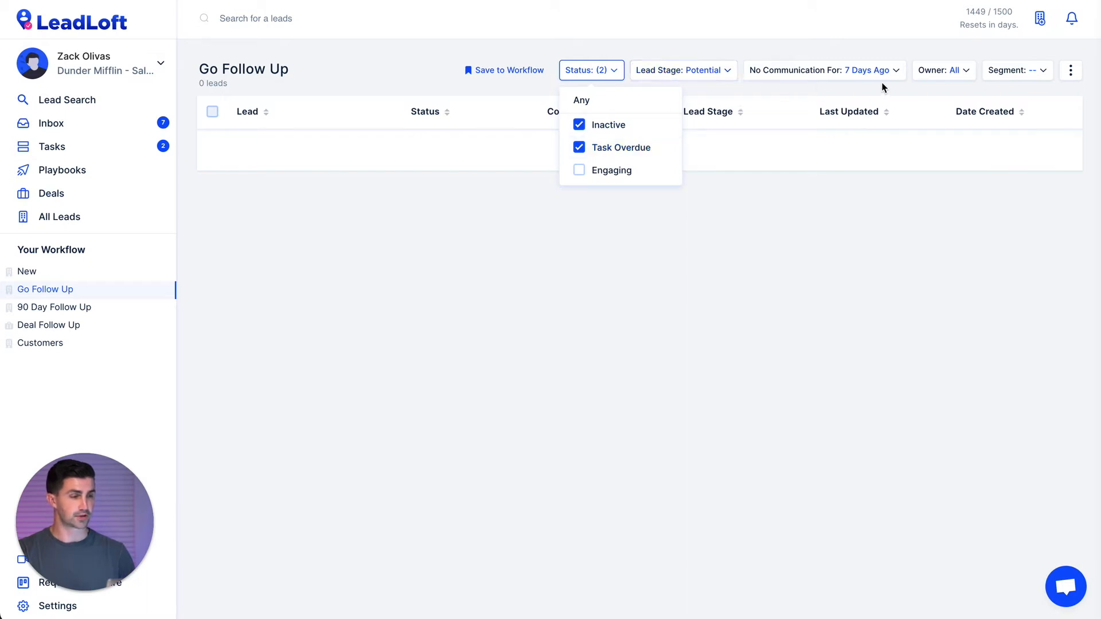
{"action": "left_click", "coordinate": [943, 74]}
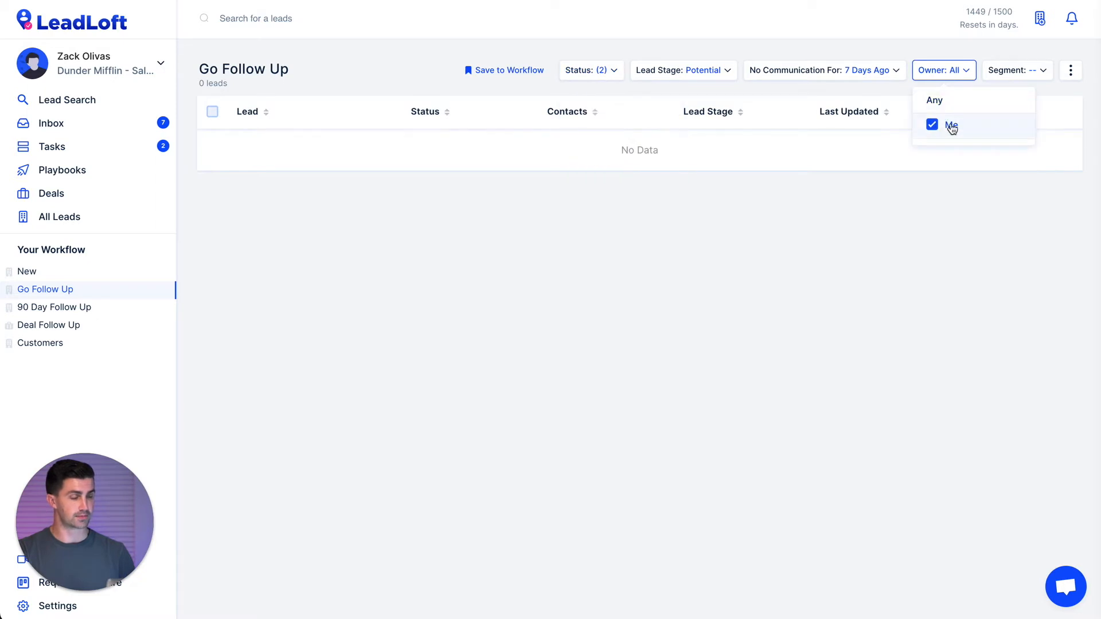
{"action": "left_click", "coordinate": [258, 245]}
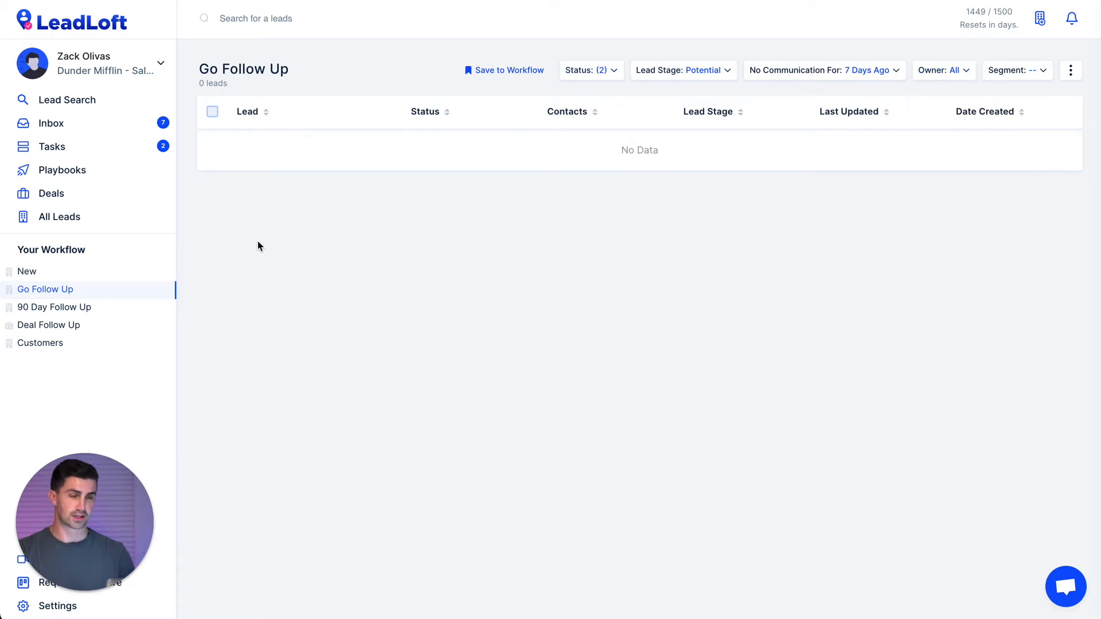
{"action": "left_click", "coordinate": [609, 73]}
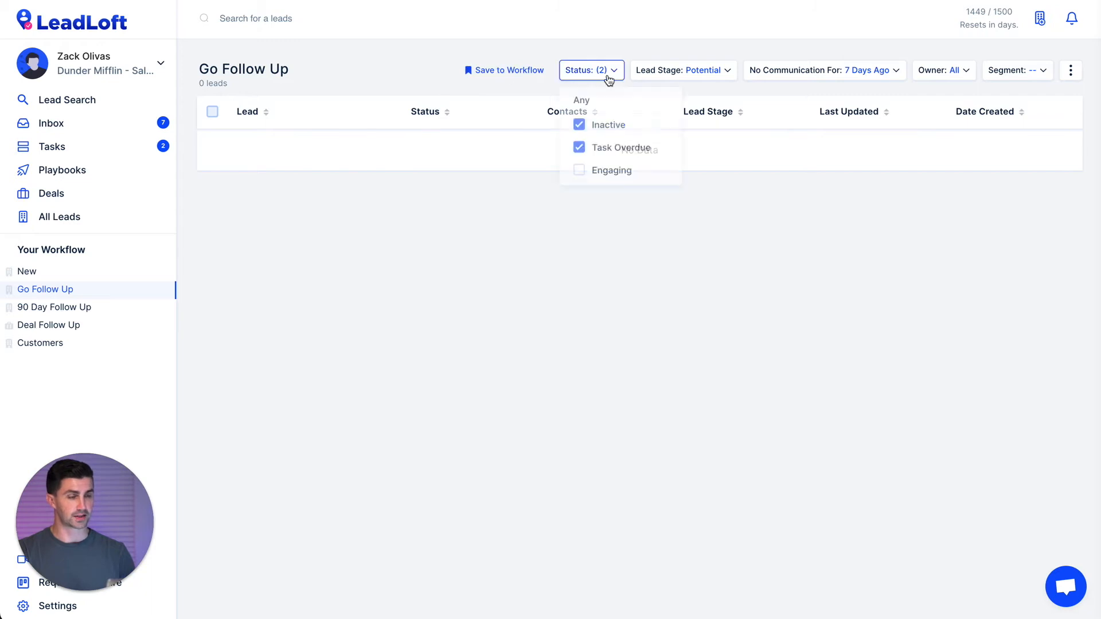
{"action": "left_click", "coordinate": [610, 169]}
{"action": "left_click", "coordinate": [533, 218]}
{"action": "left_click", "coordinate": [507, 70]}
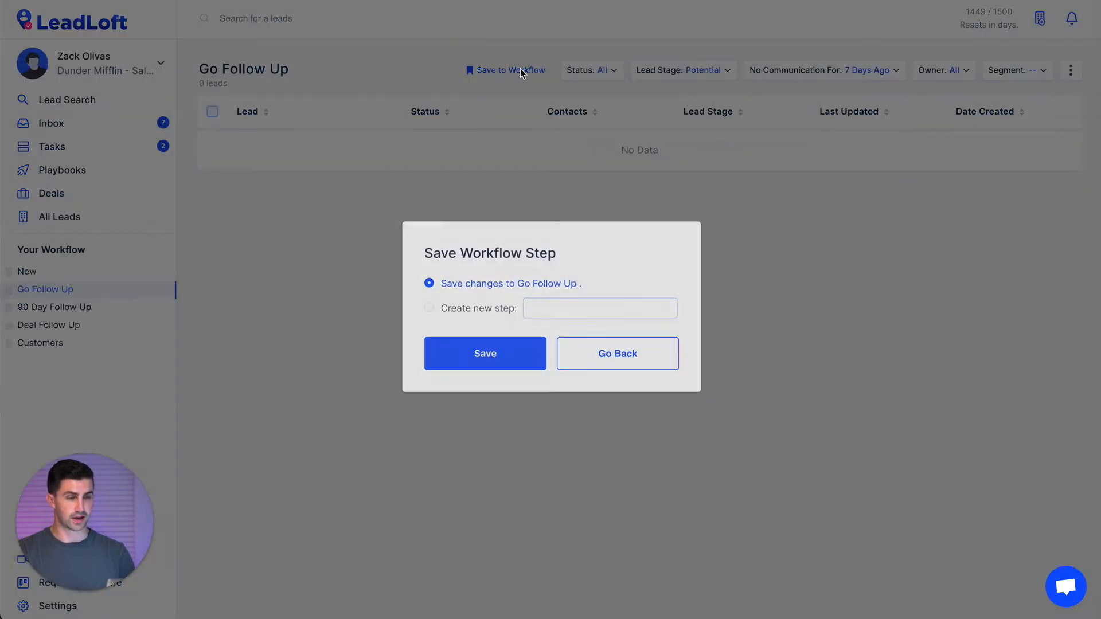
{"action": "left_click", "coordinate": [456, 312]}
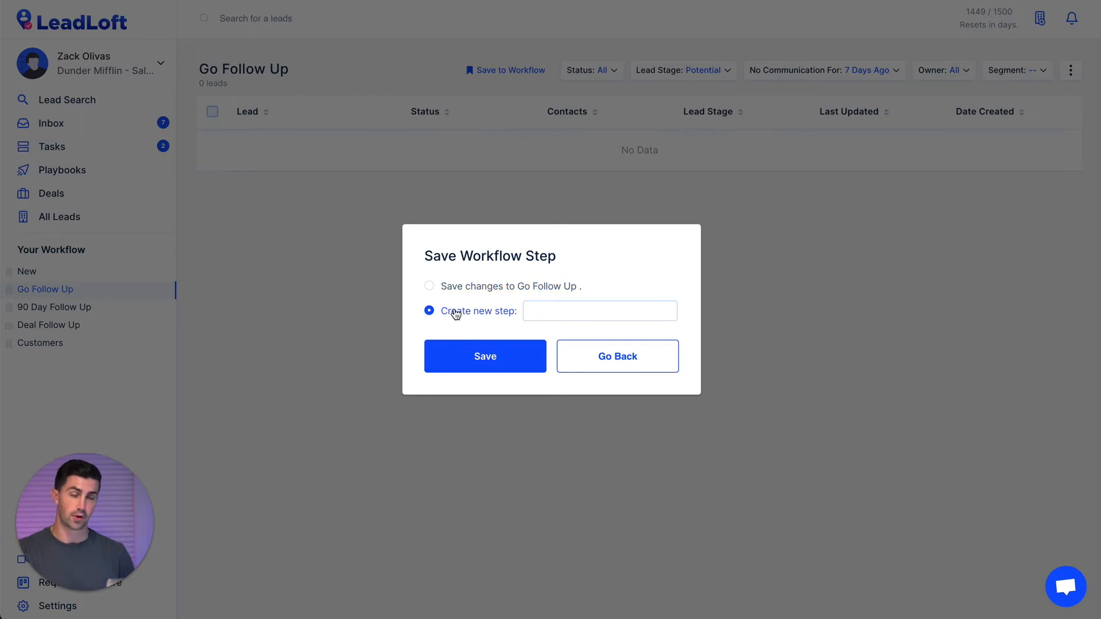
{"action": "left_click", "coordinate": [629, 356]}
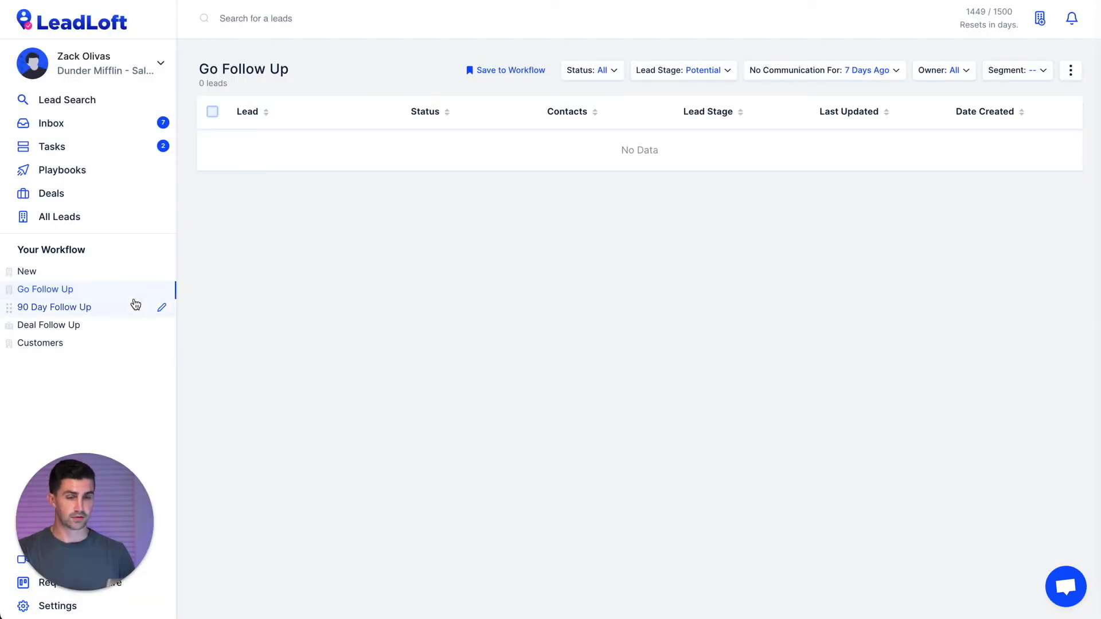
- Delete the Go Follow Up step from the workflow
{"action": "left_click", "coordinate": [162, 292]}
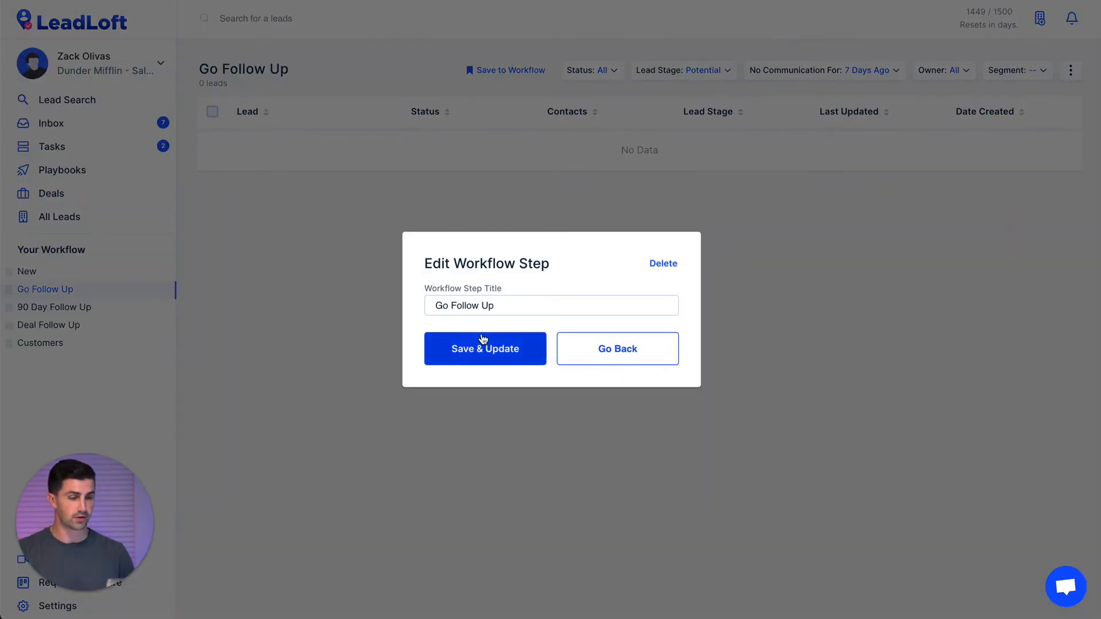
{"action": "left_click", "coordinate": [663, 264]}
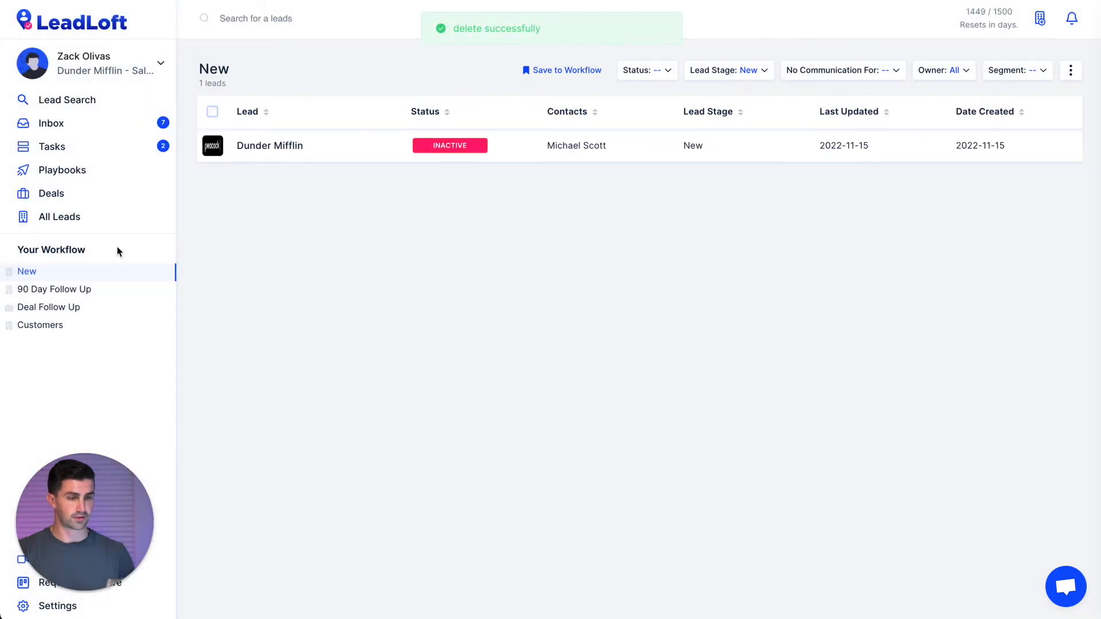
- Filter the list of all leads to the Inactive and Task Overdue statuses and the Potential lead stage
{"action": "left_click", "coordinate": [76, 220]}
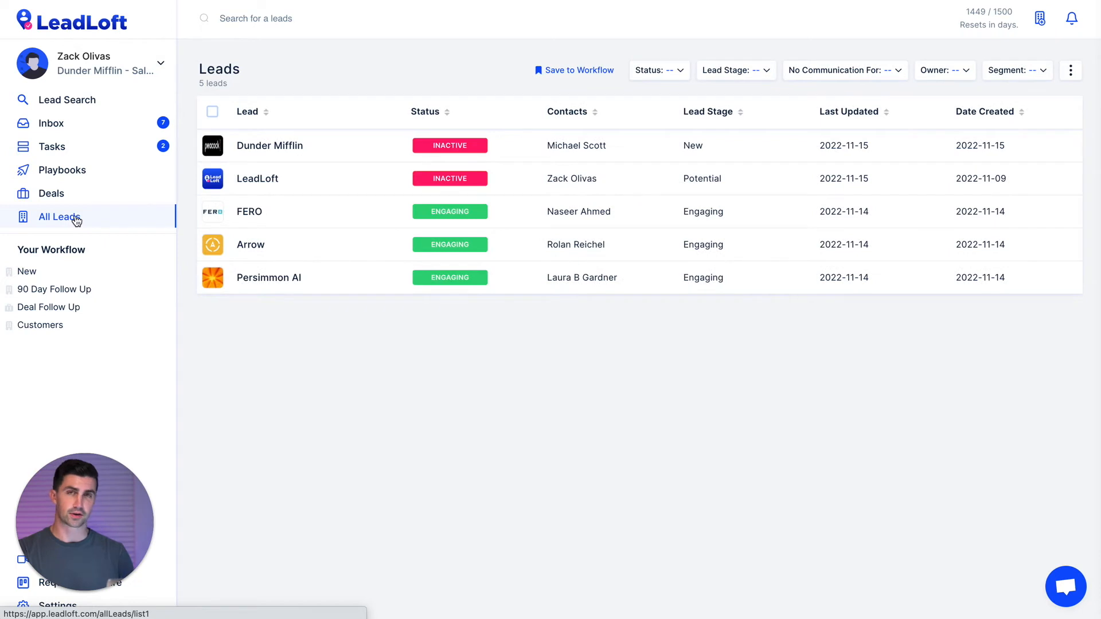
{"action": "left_click", "coordinate": [662, 78]}
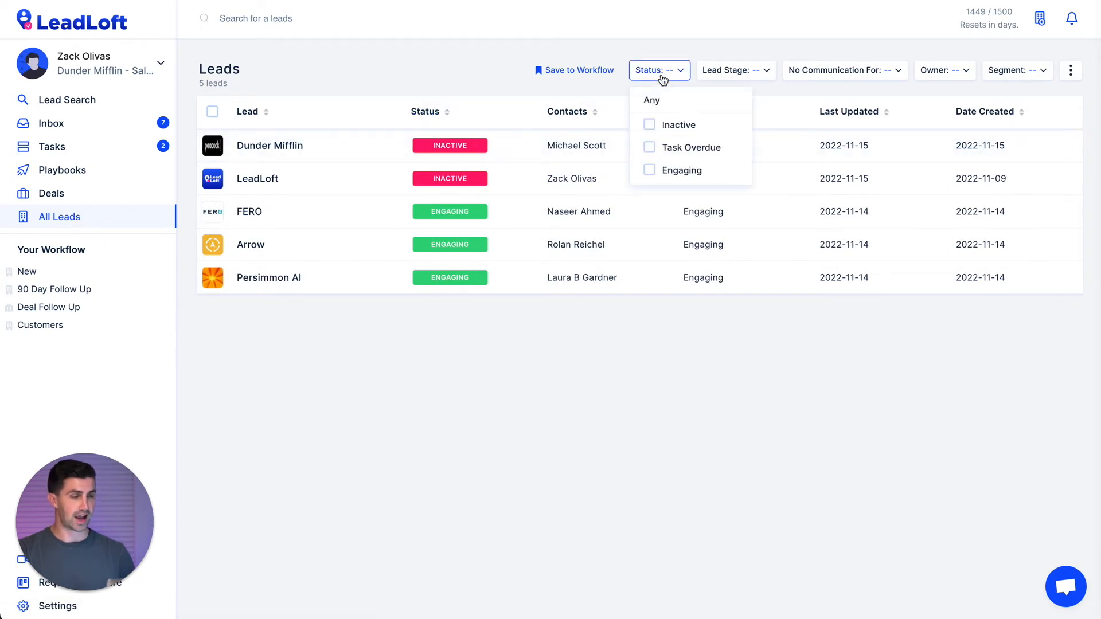
{"action": "left_click", "coordinate": [684, 127]}
{"action": "left_click", "coordinate": [689, 153]}
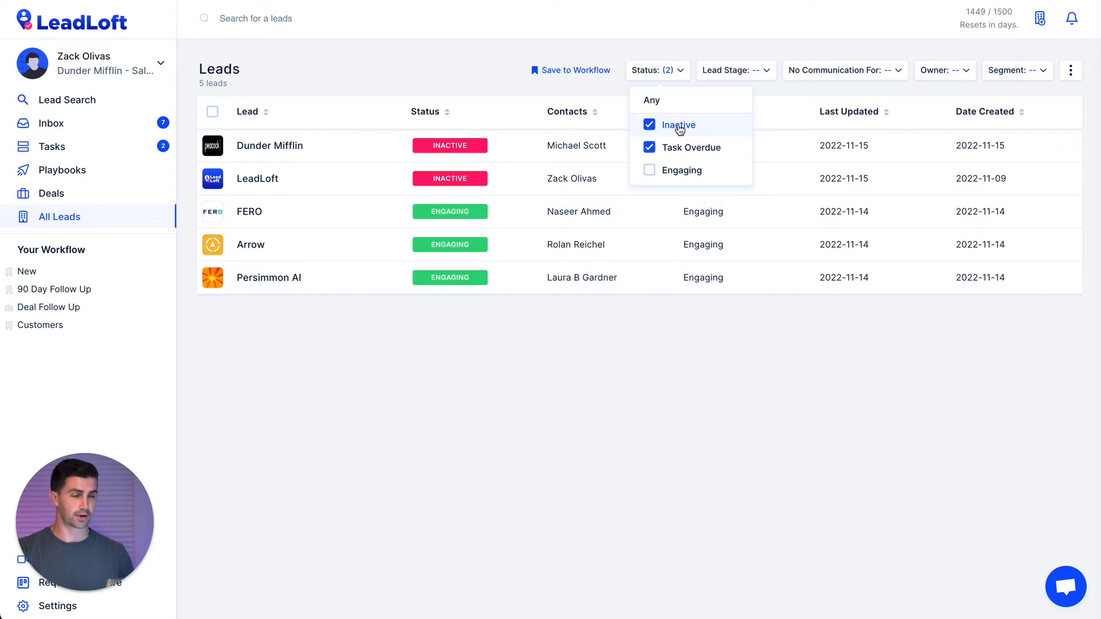
{"action": "left_click", "coordinate": [737, 71]}
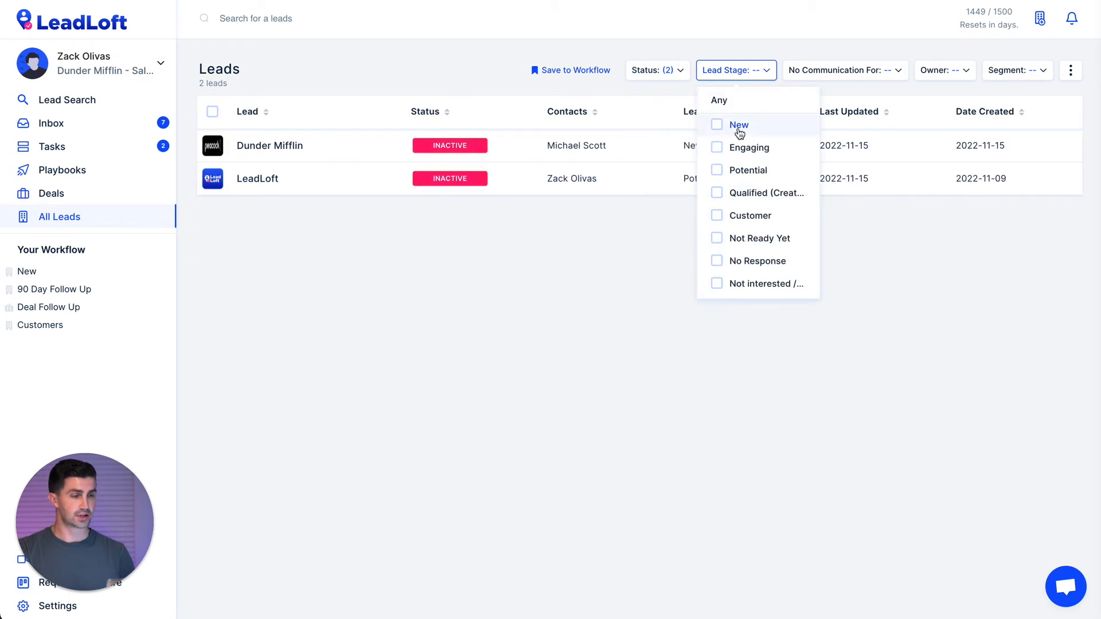
{"action": "left_click", "coordinate": [756, 171]}
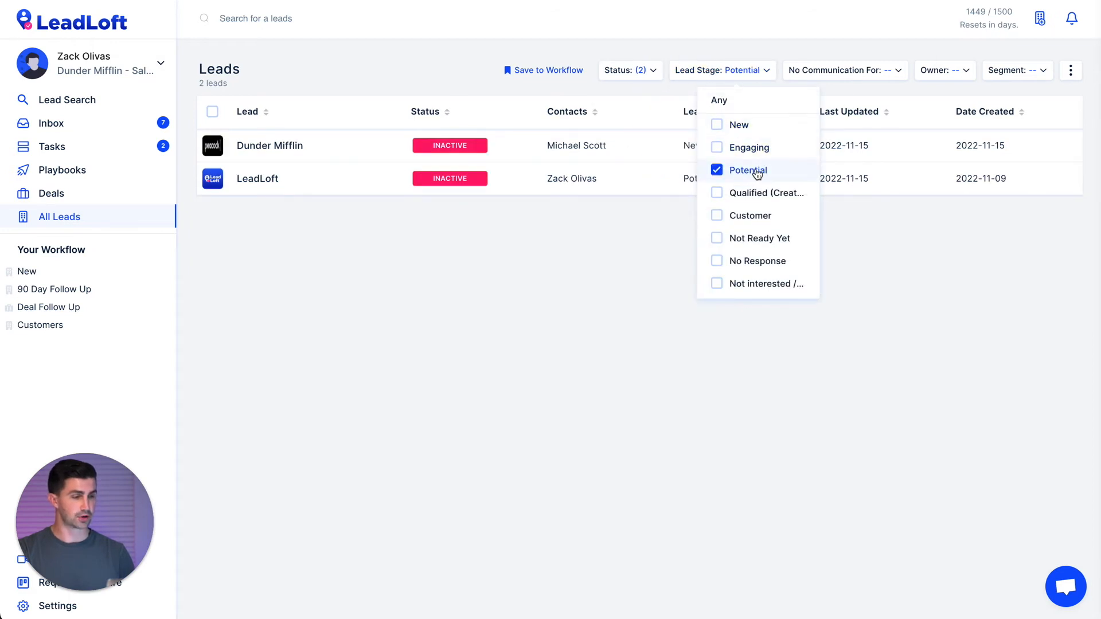
{"action": "left_click", "coordinate": [632, 241]}
- Limit the leads to those with no communication for 7 days and with Me as owner
{"action": "left_click", "coordinate": [862, 75]}
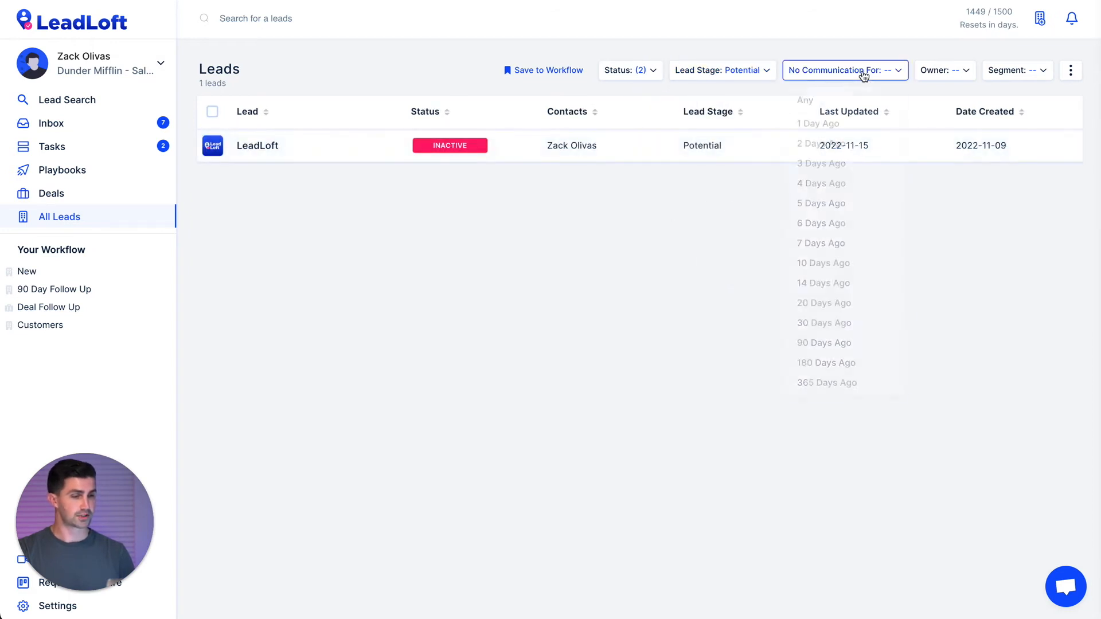
{"action": "left_click", "coordinate": [845, 244]}
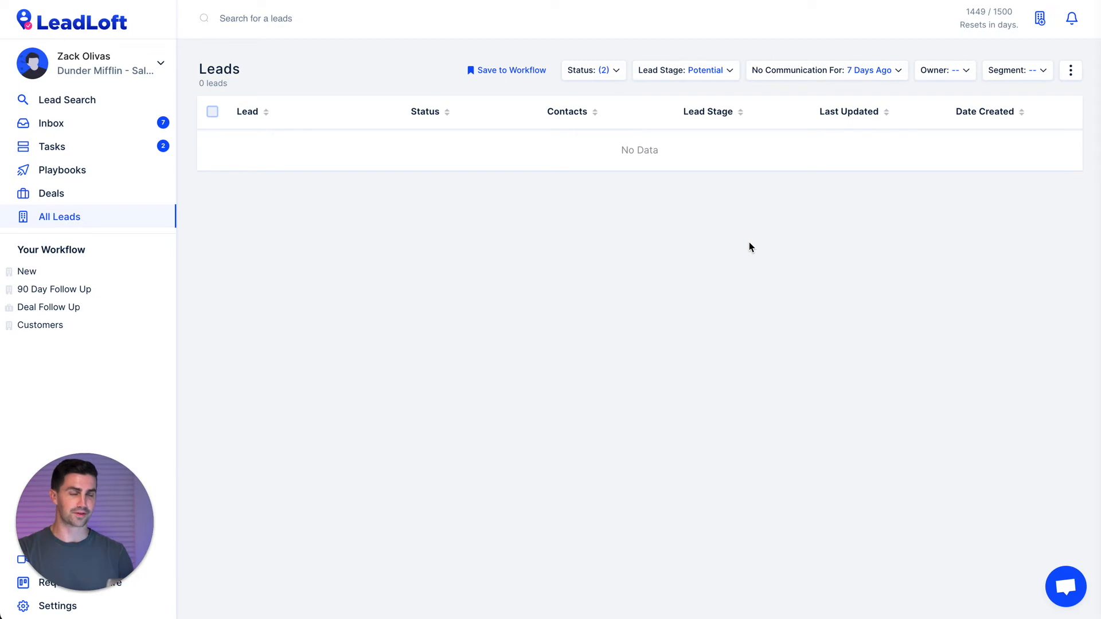
{"action": "left_click", "coordinate": [934, 71]}
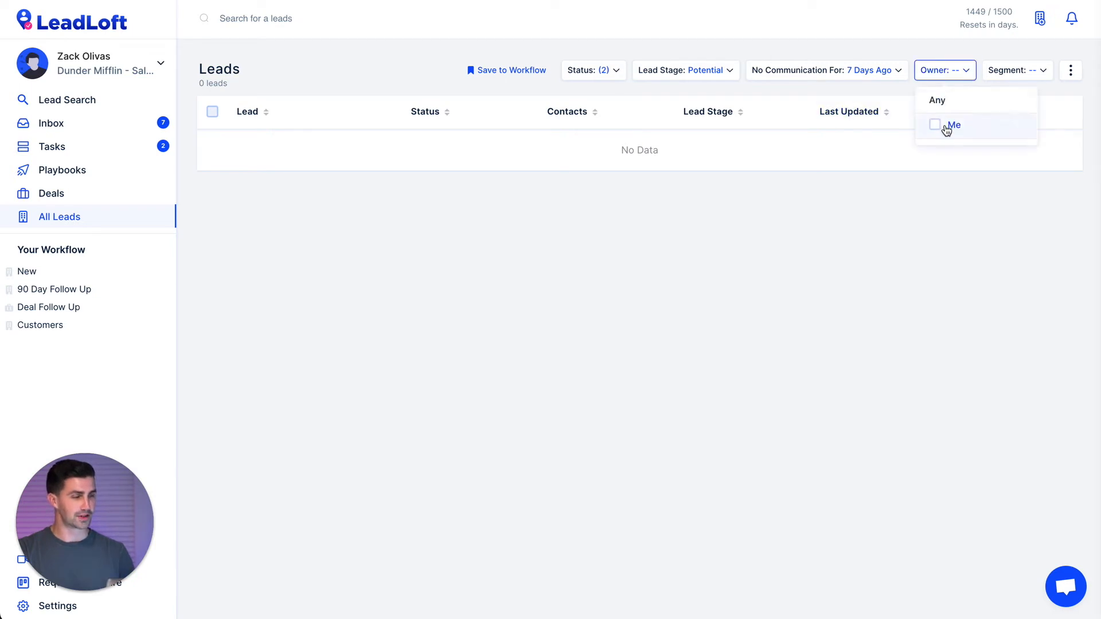
{"action": "left_click", "coordinate": [945, 126]}
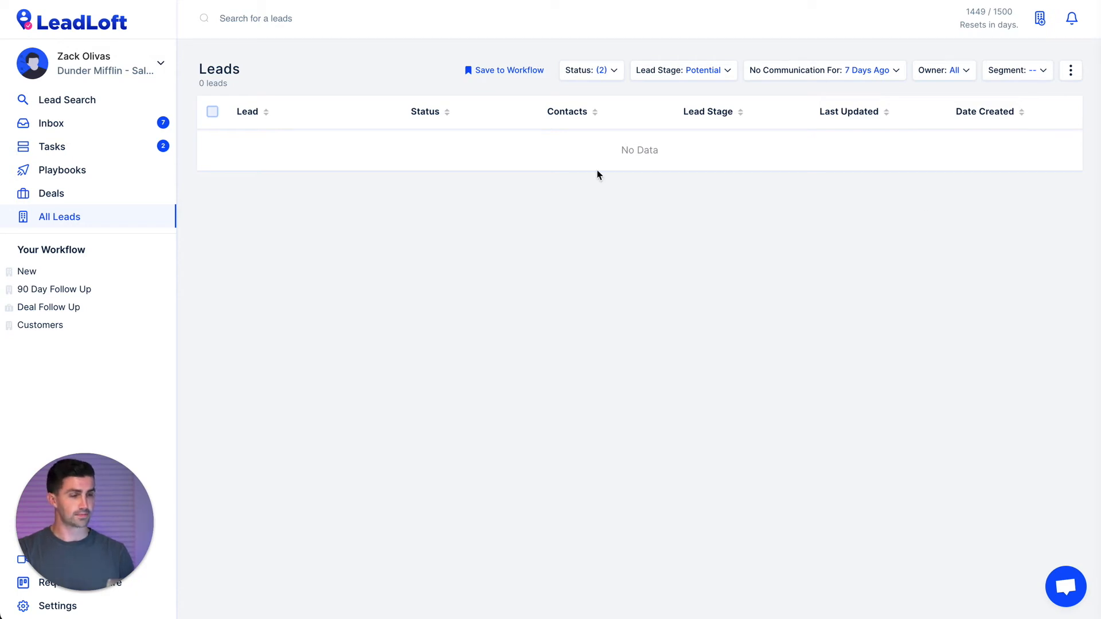
- Save the filtered leads as a new workflow step named "Go Follow Up" and place it directly below New
{"action": "left_click", "coordinate": [497, 70]}
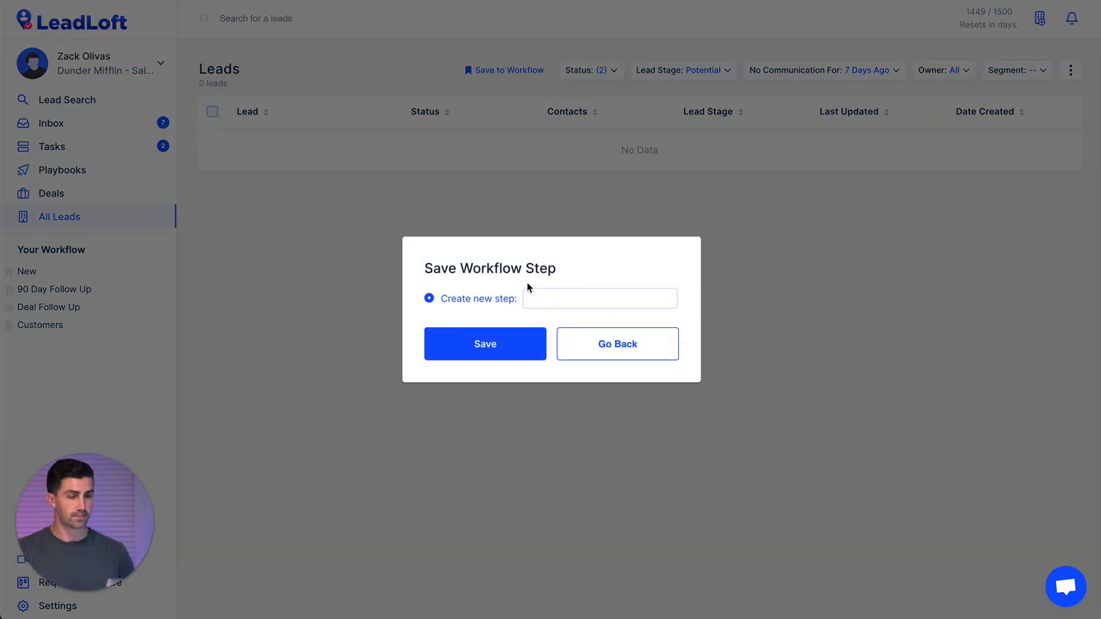
{"action": "left_click", "coordinate": [539, 293]}
{"action": "type", "text": "Go "}
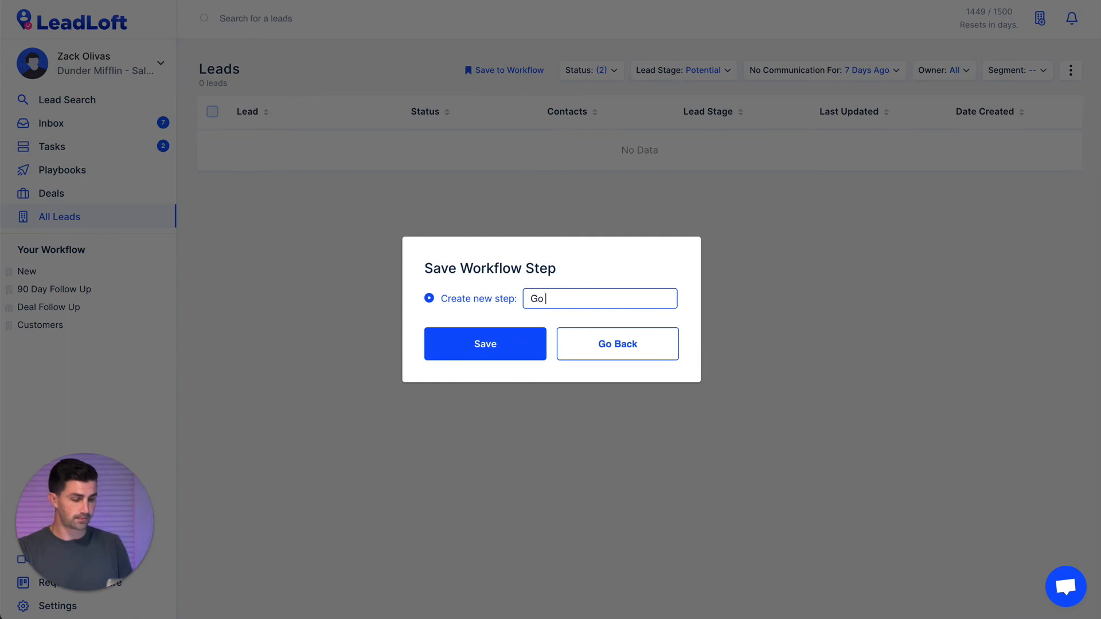
{"action": "type", "text": "Follow Up"}
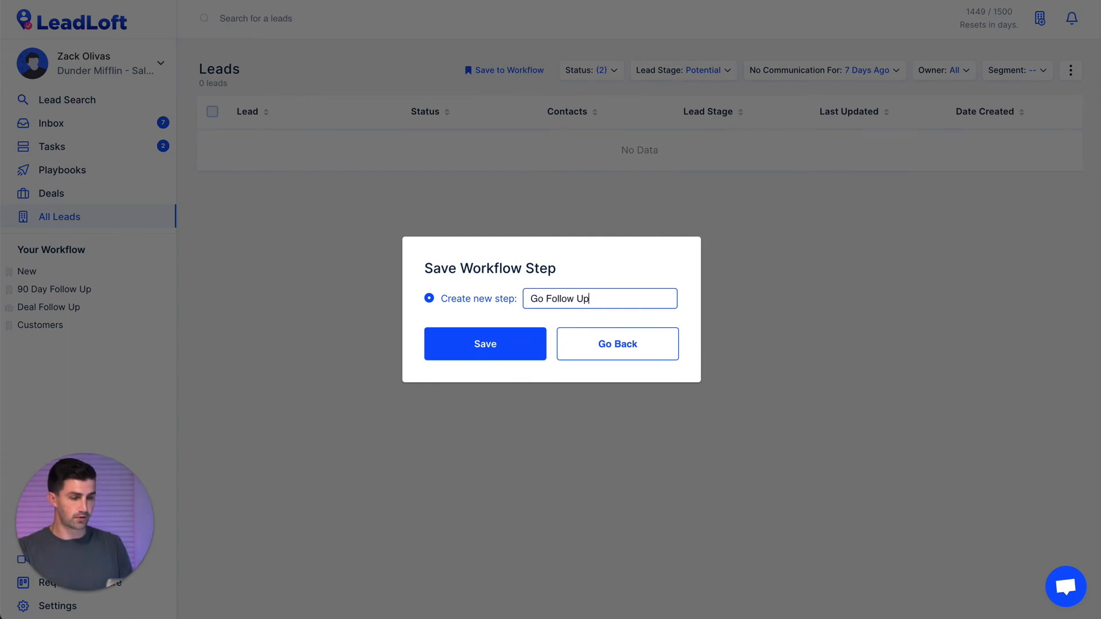
{"action": "left_click", "coordinate": [486, 346]}
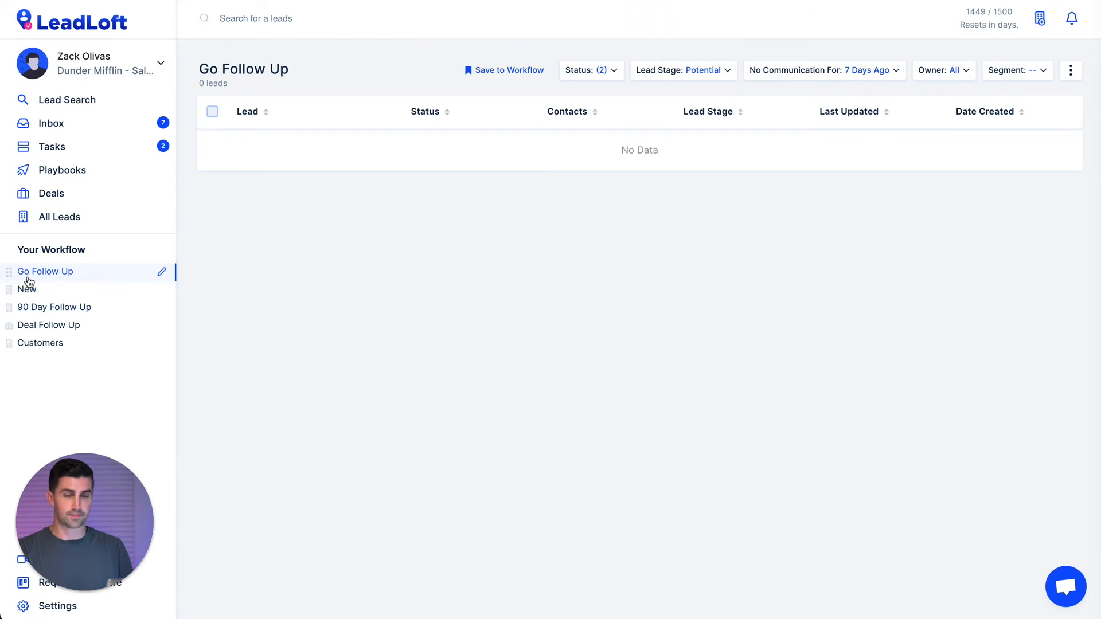
{"action": "left_click_drag", "start_coordinate": [7, 271], "coordinate": [9, 290]}
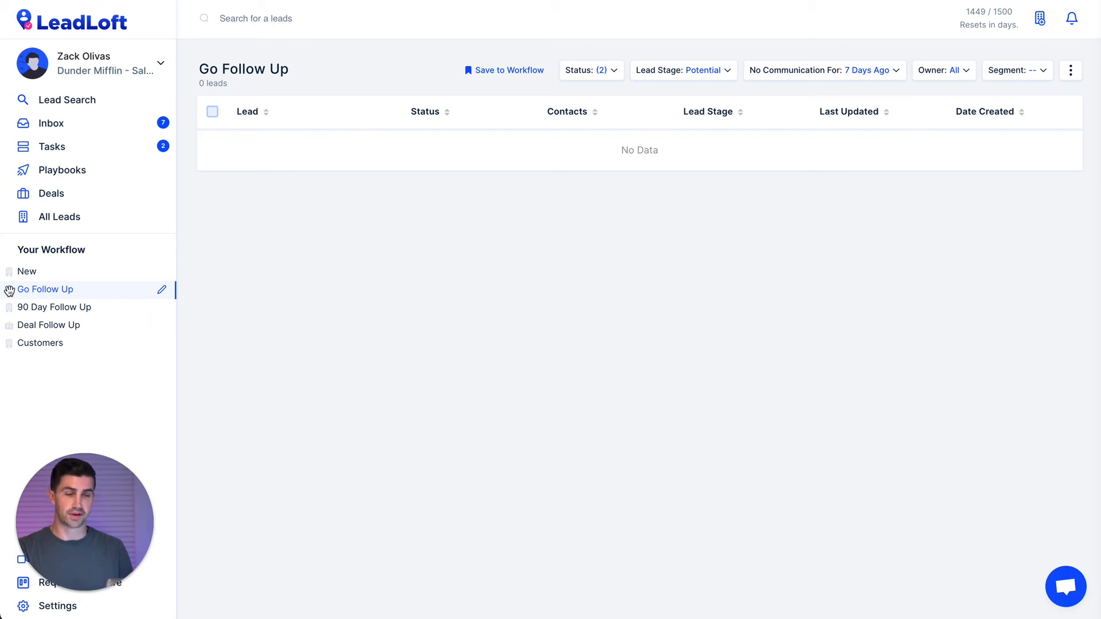
- Open the deals list and filter it to the Inactive and Task Overdue statuses
{"action": "left_click", "coordinate": [67, 220]}
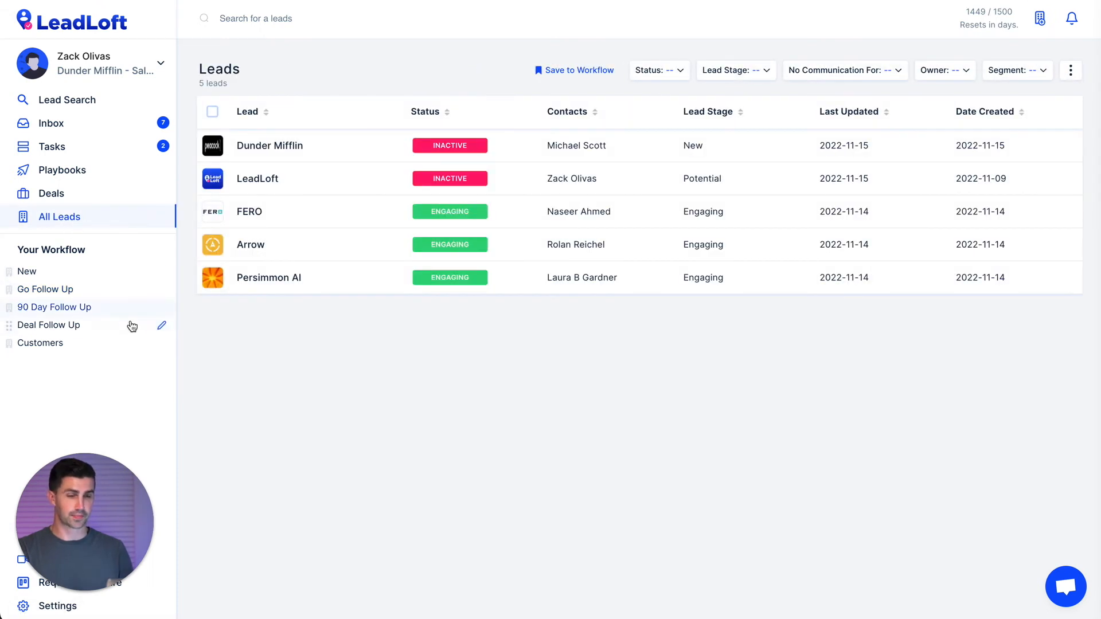
{"action": "left_click", "coordinate": [76, 197]}
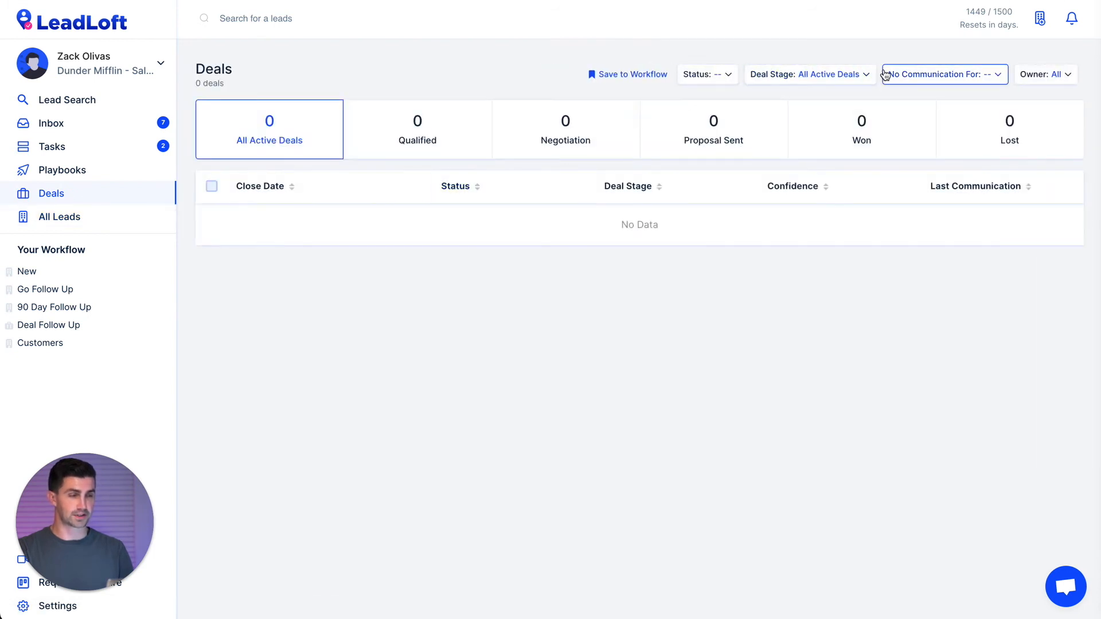
{"action": "left_click", "coordinate": [710, 75]}
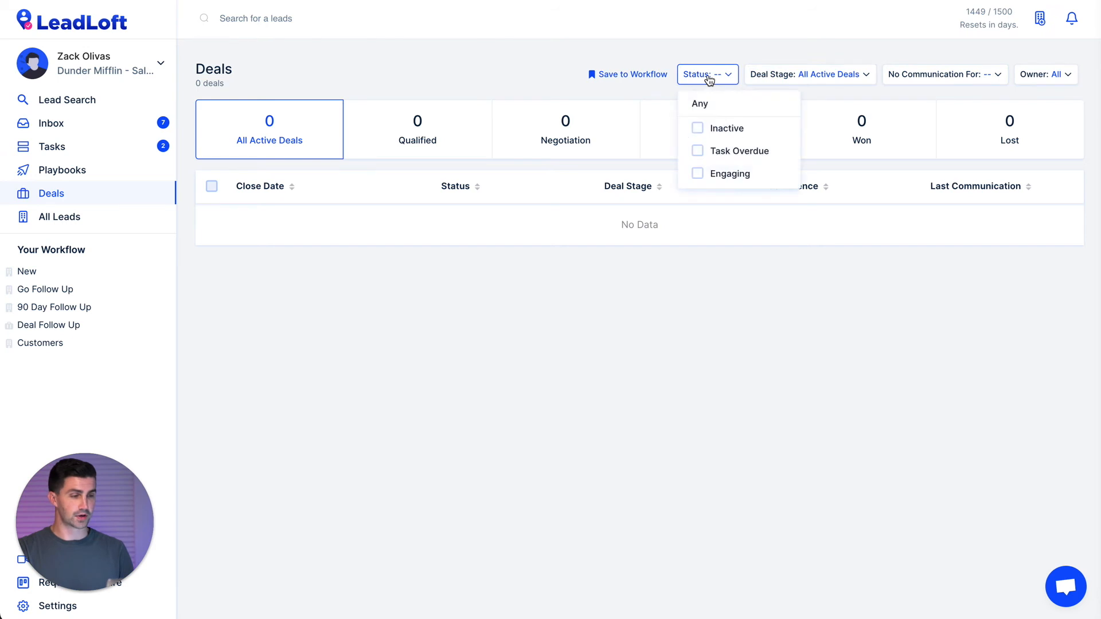
{"action": "left_click", "coordinate": [730, 129]}
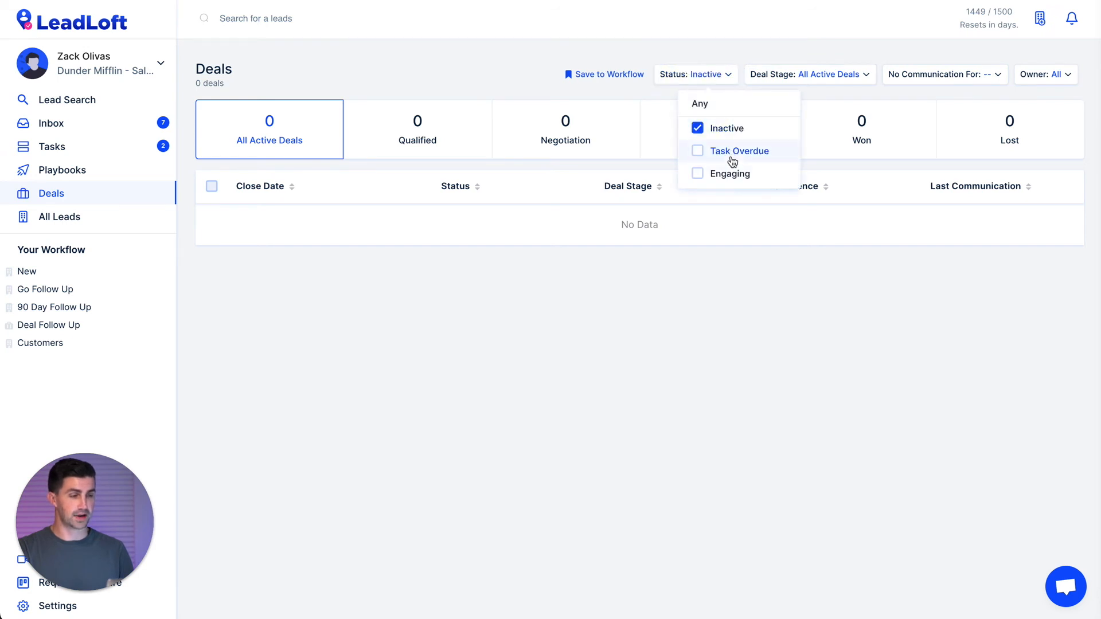
{"action": "left_click", "coordinate": [731, 152]}
{"action": "left_click", "coordinate": [816, 57]}
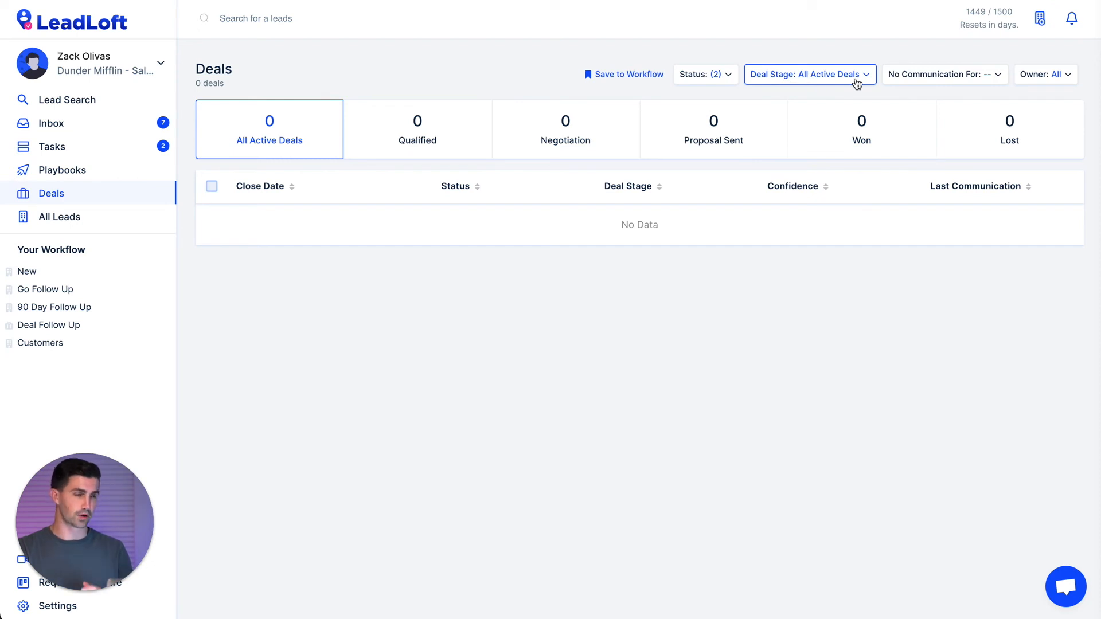
- Limit the deals to those with no communication for 5 days and check the owner filter options
{"action": "left_click", "coordinate": [941, 78]}
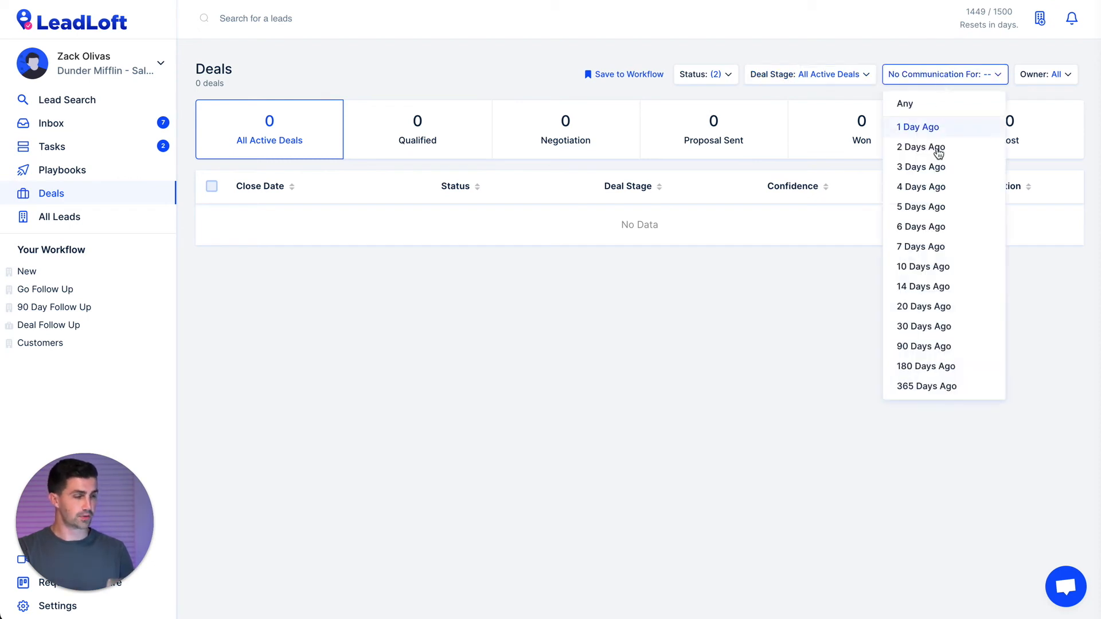
{"action": "left_click", "coordinate": [922, 207]}
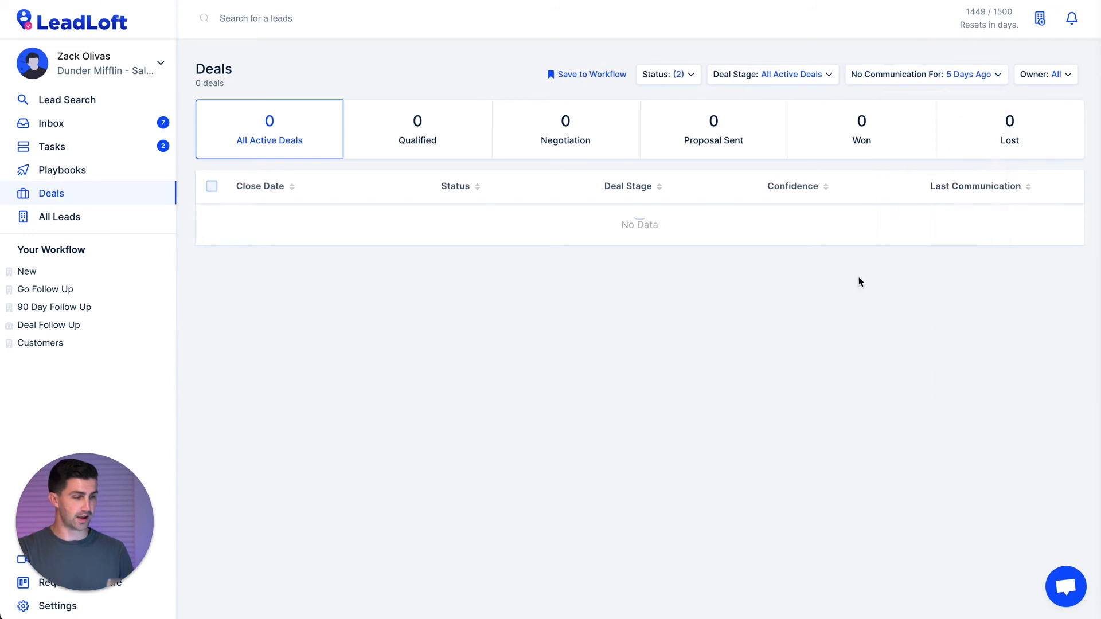
{"action": "left_click", "coordinate": [1048, 74]}
{"action": "left_click", "coordinate": [965, 322]}
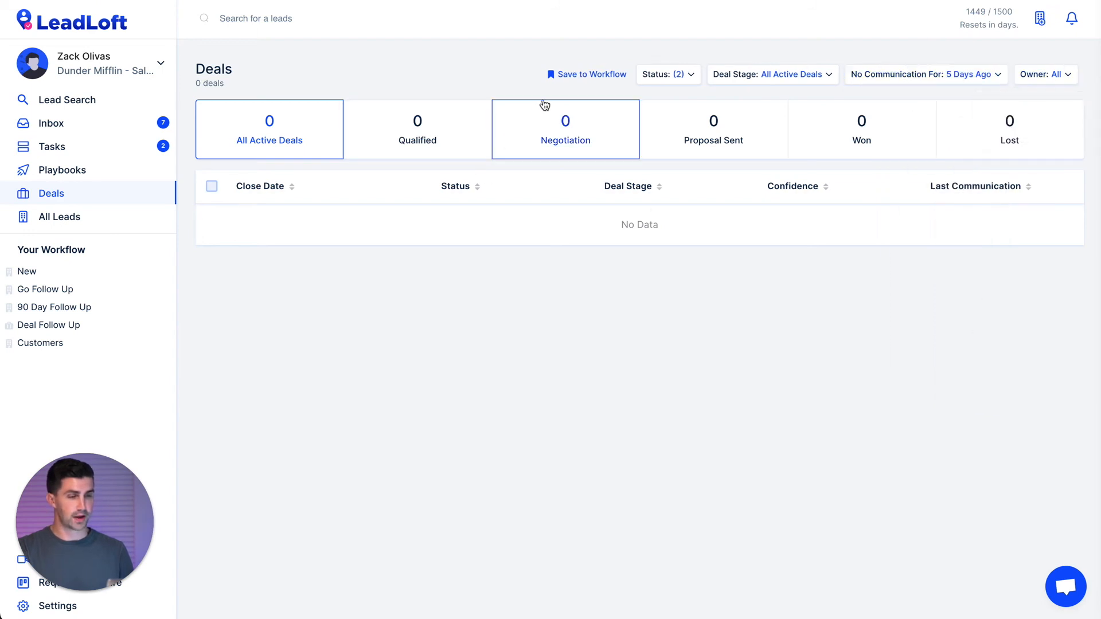
- Save the filtered deals as a new workflow step named "Deal Follow Up"
{"action": "left_click", "coordinate": [566, 77]}
{"action": "left_click", "coordinate": [547, 300]}
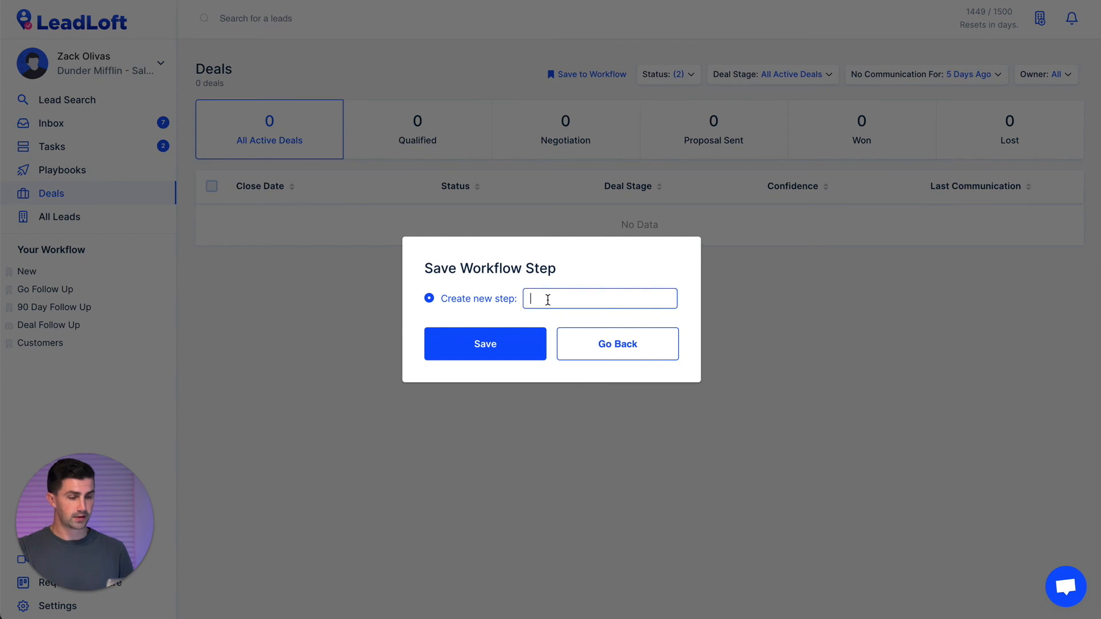
{"action": "type", "text": "Deal Fo"}
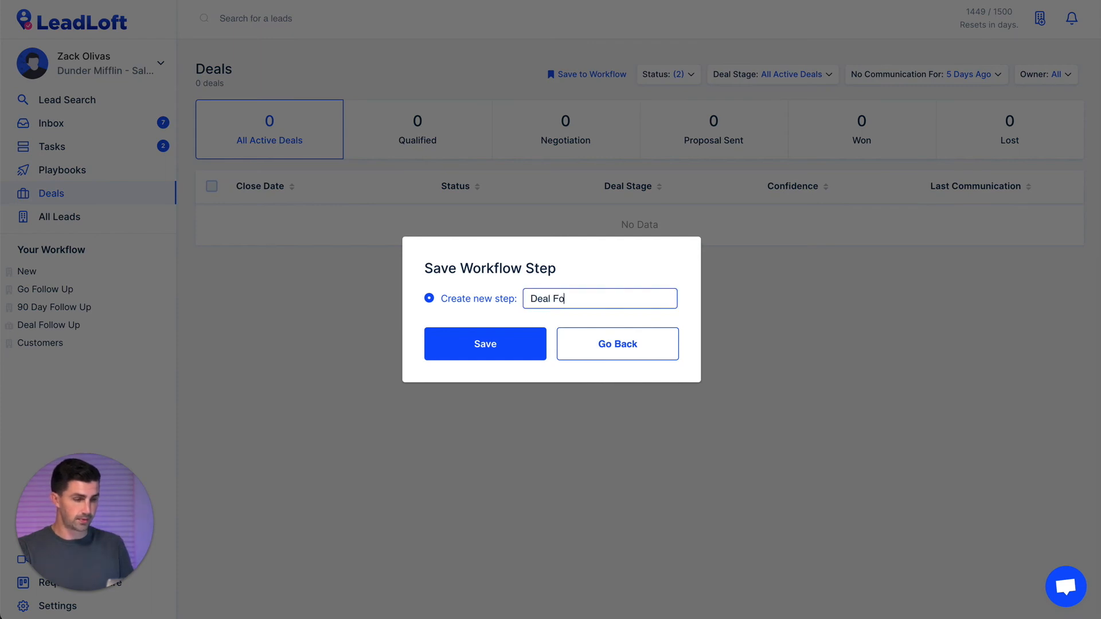
{"action": "type", "text": "llow Up"}
{"action": "left_click", "coordinate": [456, 355]}
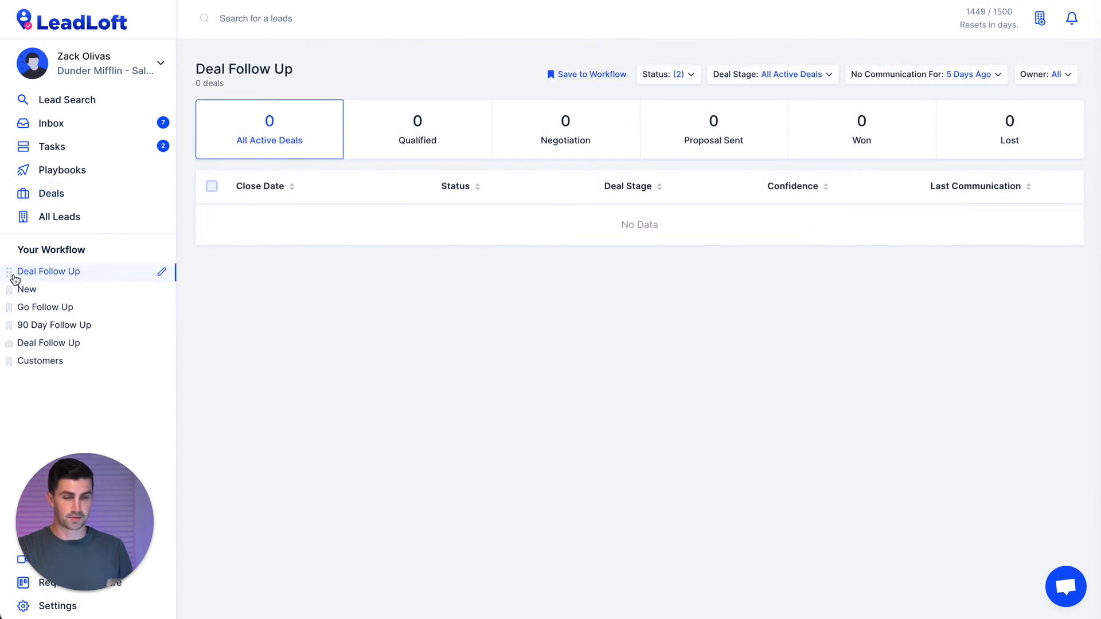
- Move the new "Deal Follow Up" workflow step directly below "90 Day Follow Up" and delete the older duplicate "Deal Follow Up" beneath it
{"action": "left_click_drag", "start_coordinate": [8, 271], "coordinate": [12, 330]}
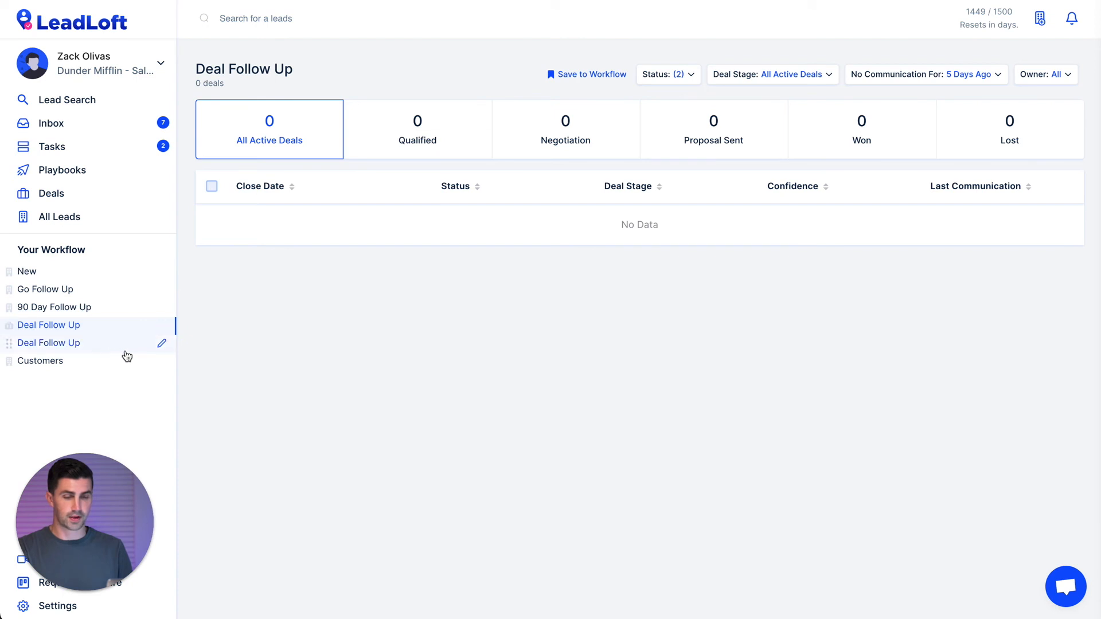
{"action": "left_click", "coordinate": [163, 345]}
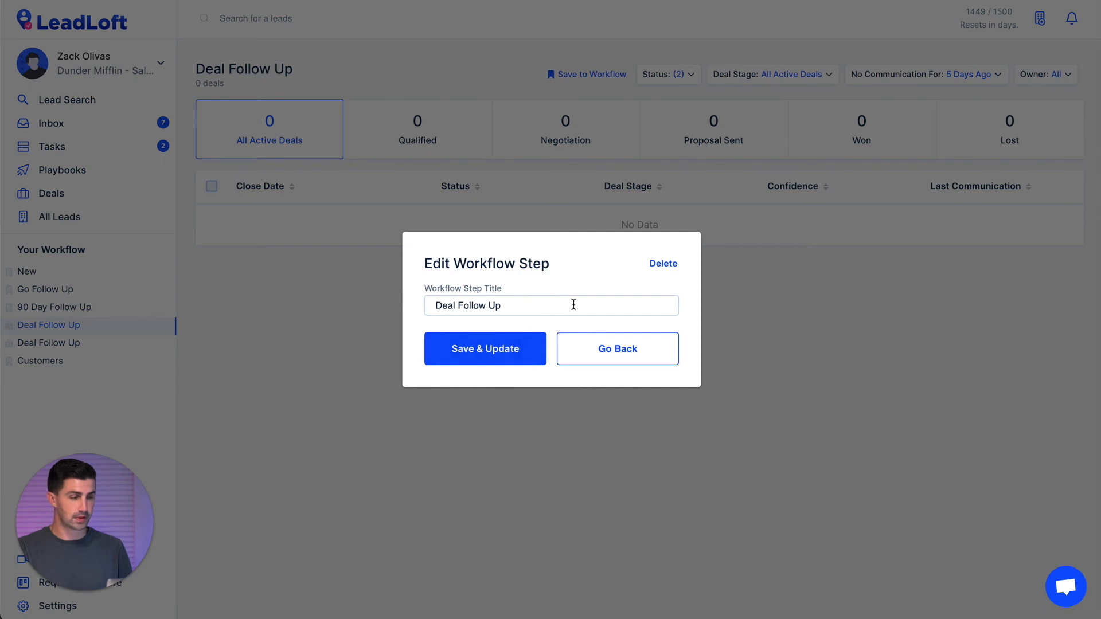
{"action": "left_click", "coordinate": [663, 264]}
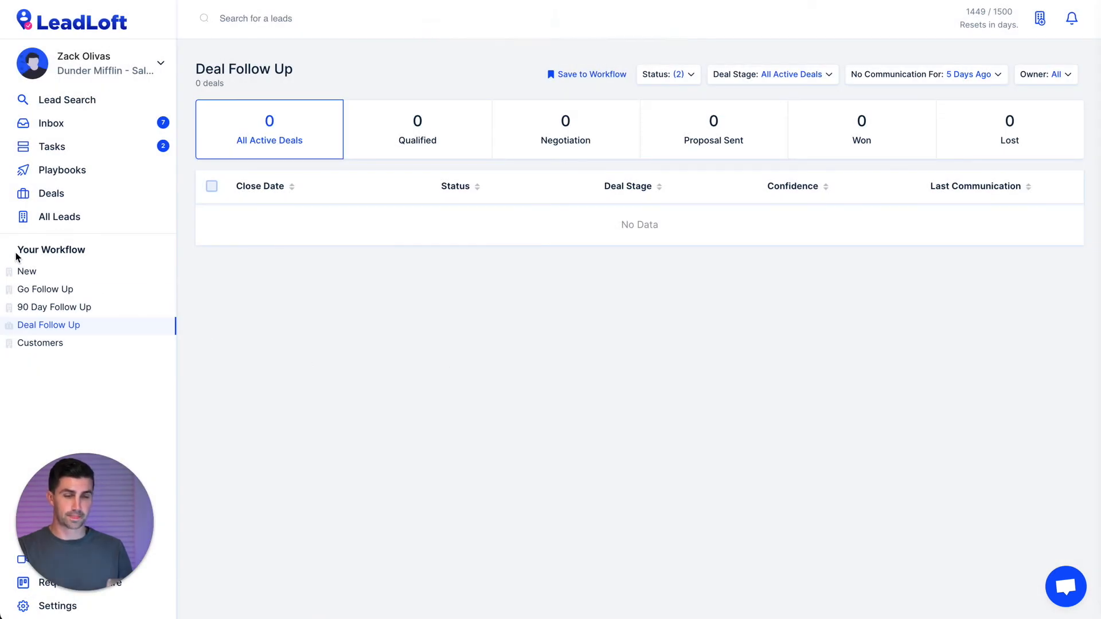
{"action": "left_click_drag", "start_coordinate": [15, 254], "coordinate": [117, 387]}
{"action": "left_click", "coordinate": [118, 391]}
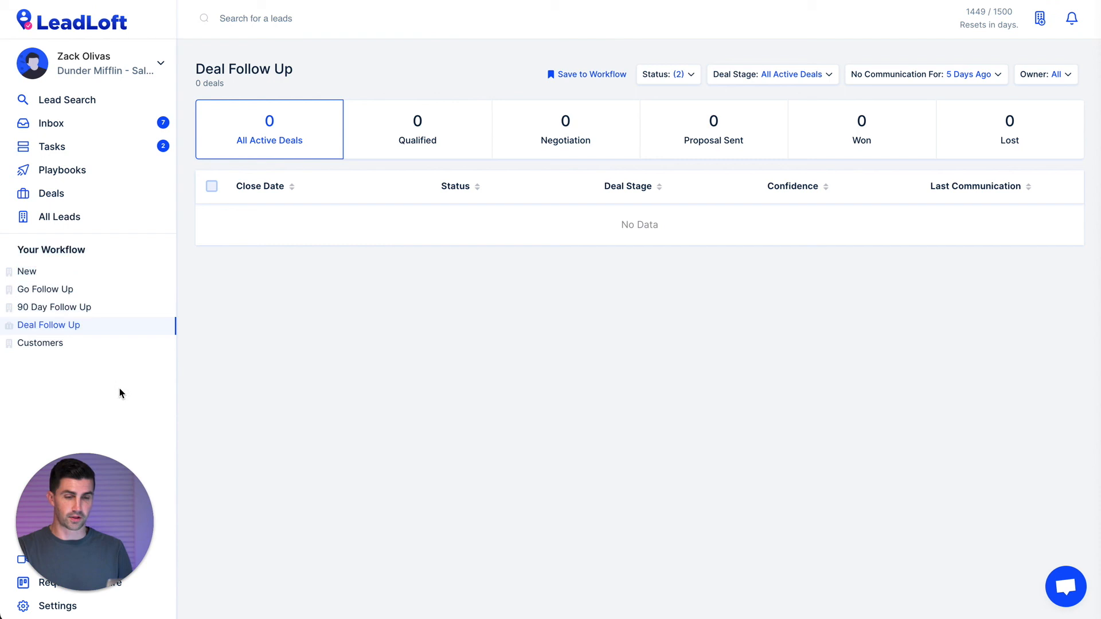
- Review the workflow steps in order by opening New, Go Follow Up, 90 Day Follow Up, Deal Follow Up and Customers
{"action": "left_click", "coordinate": [47, 273]}
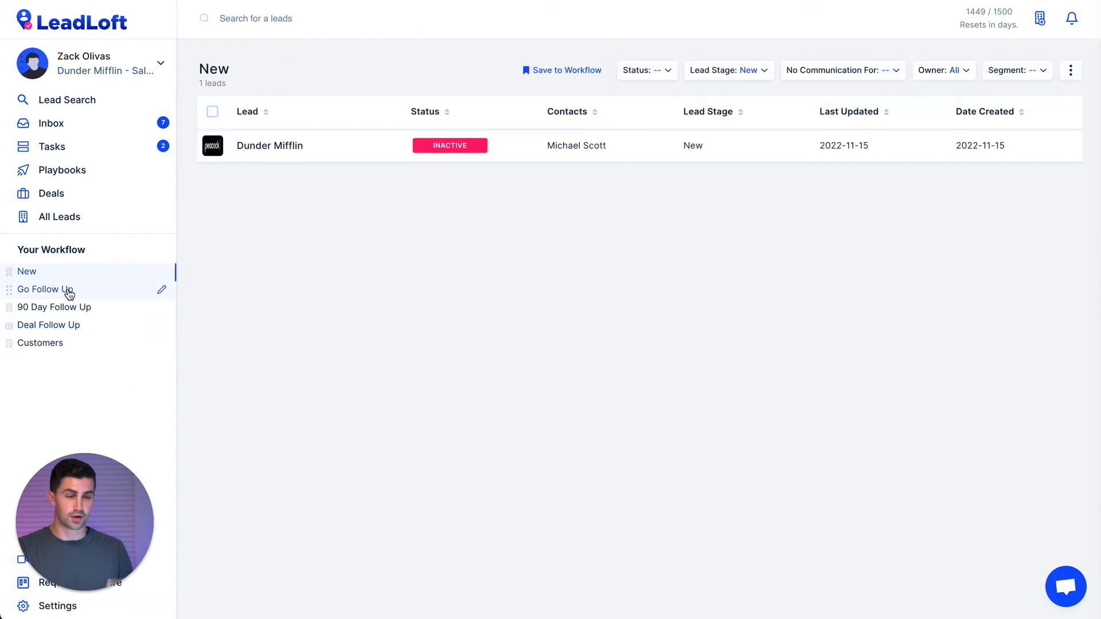
{"action": "left_click", "coordinate": [69, 293]}
{"action": "left_click", "coordinate": [82, 307]}
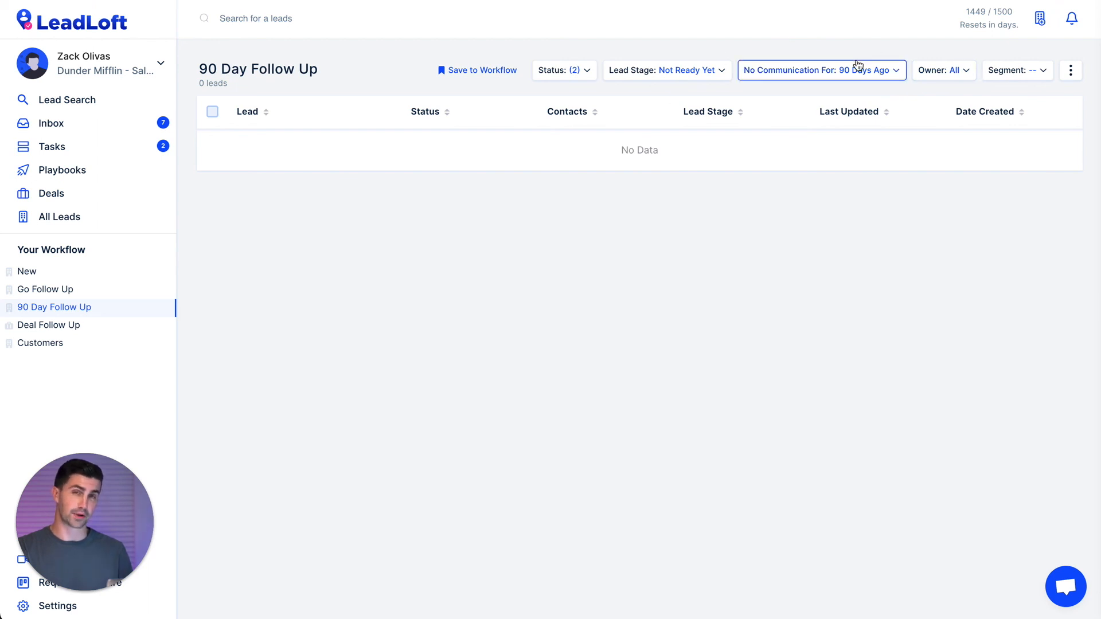
{"action": "left_click", "coordinate": [95, 327]}
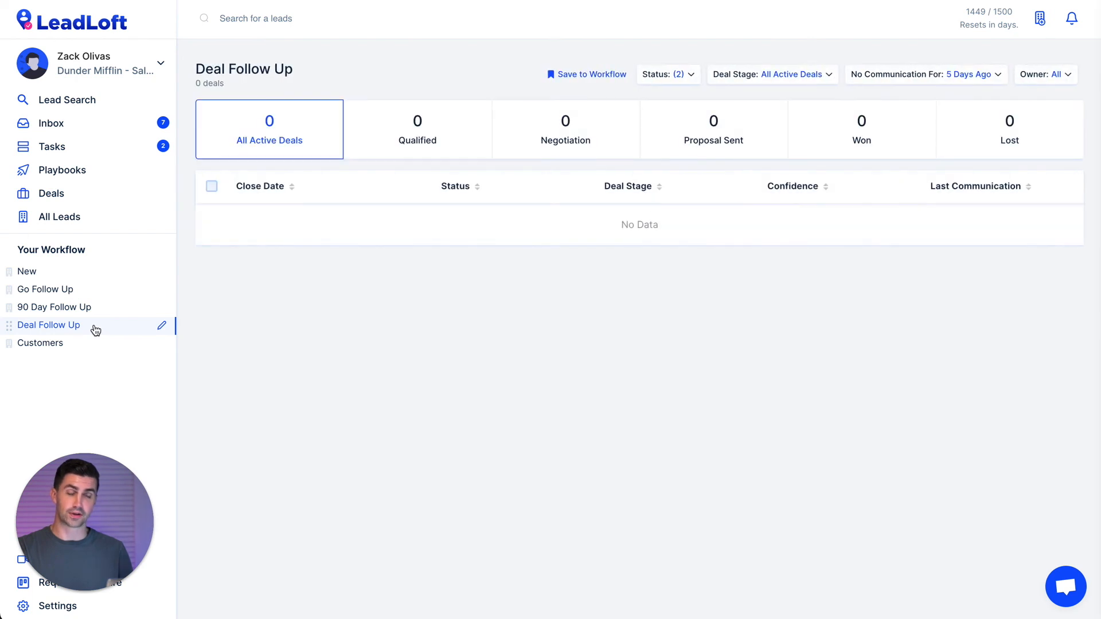
{"action": "left_click", "coordinate": [82, 344]}
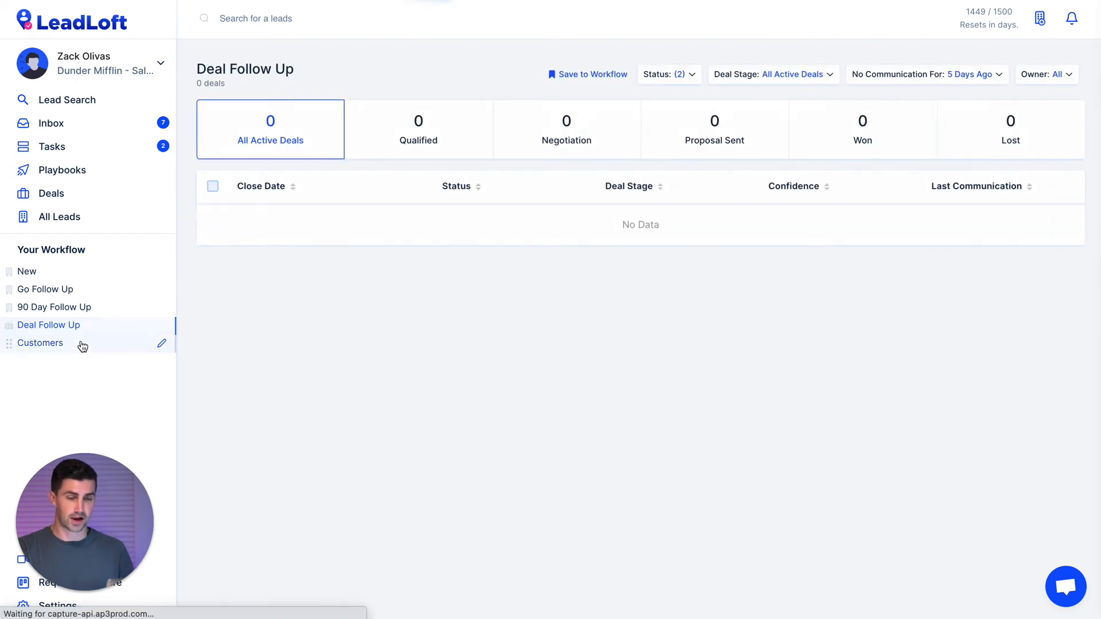